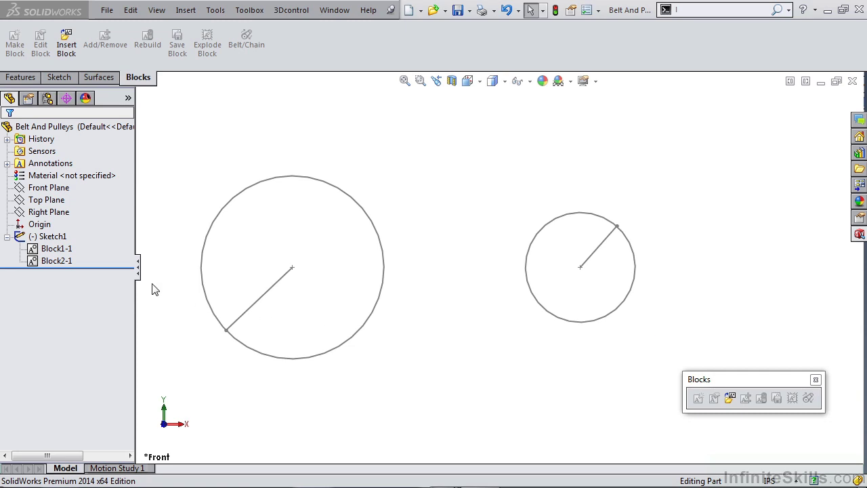
# Step: Open Sketch1 of the Belt And Pulleys part for editing
pyautogui.click(28, 235)
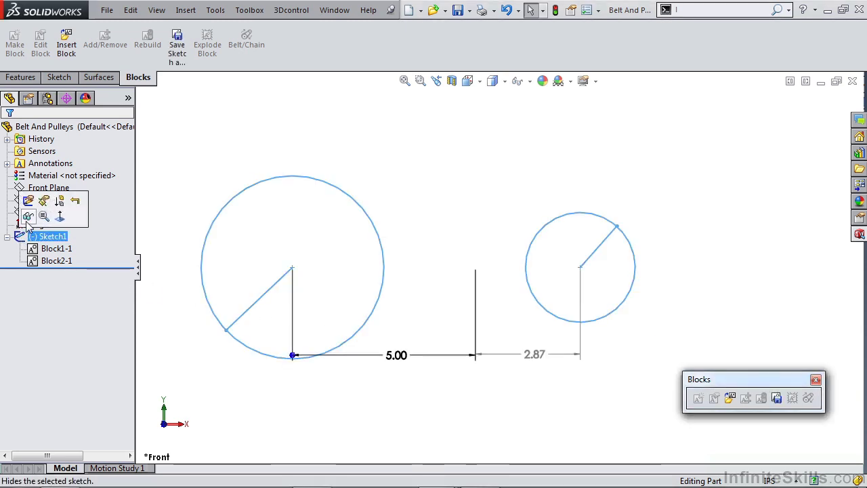
pyautogui.click(28, 201)
# Step: Move the 5.00 and 2.87 dimensions down below the two pulley blocks
pyautogui.click(31, 249)
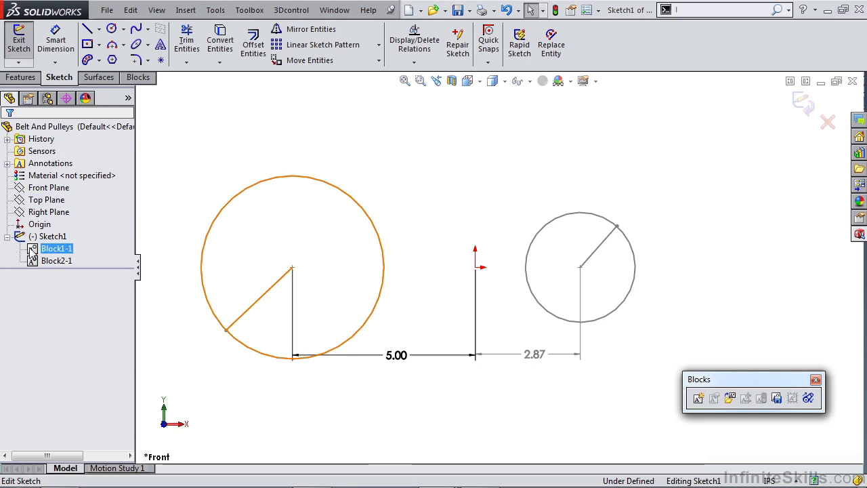
pyautogui.click(31, 250)
pyautogui.click(32, 261)
pyautogui.click(420, 269)
pyautogui.moveTo(396, 360); pyautogui.dragTo(399, 395)
pyautogui.click(400, 329)
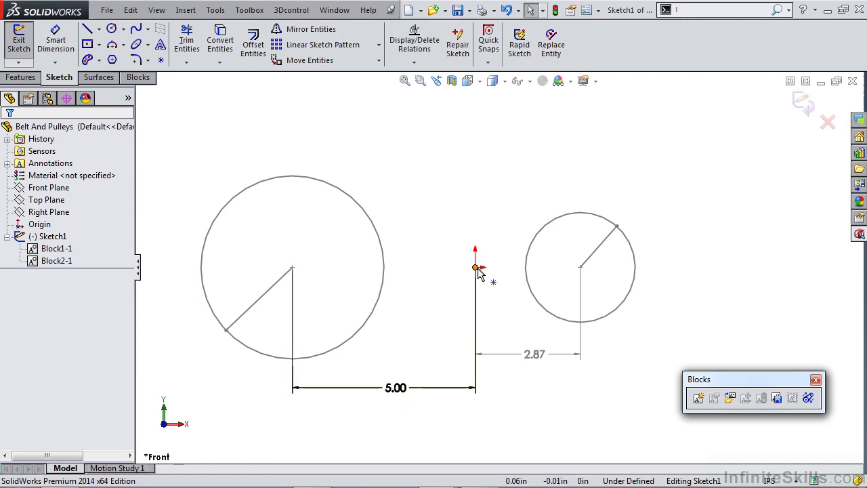
pyautogui.click(296, 271)
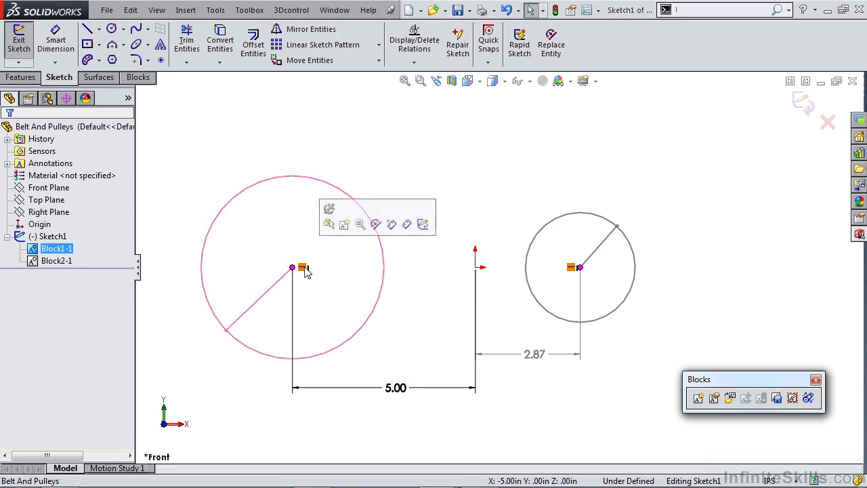
pyautogui.click(403, 306)
pyautogui.moveTo(546, 357); pyautogui.dragTo(540, 381)
pyautogui.click(540, 414)
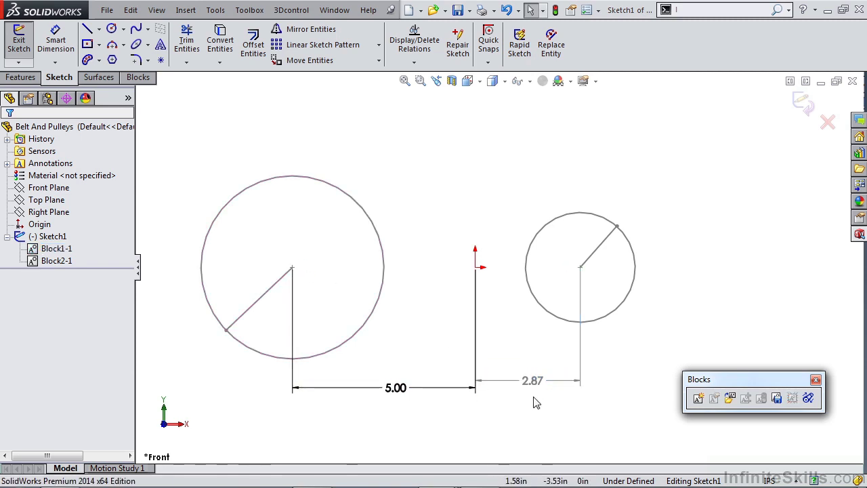
# Step: Drag the small pulley block Block2-1 right so its offset reads 3.78
pyautogui.moveTo(580, 267); pyautogui.dragTo(613, 267)
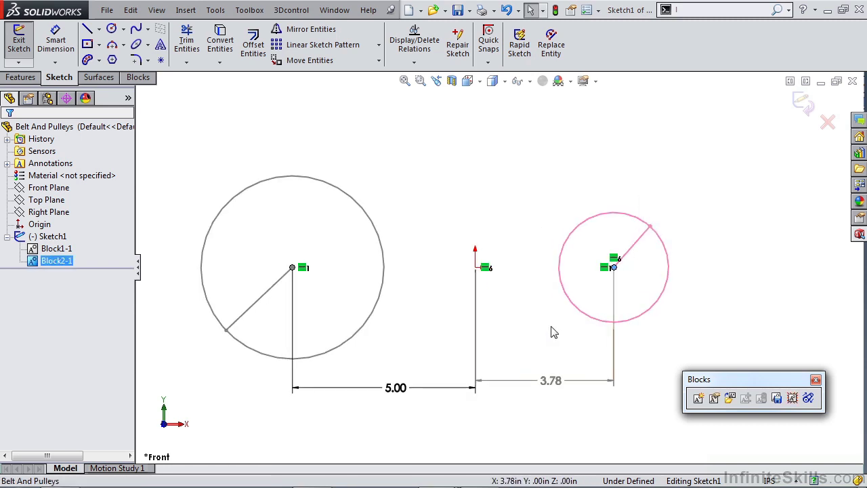
pyautogui.press('Escape')
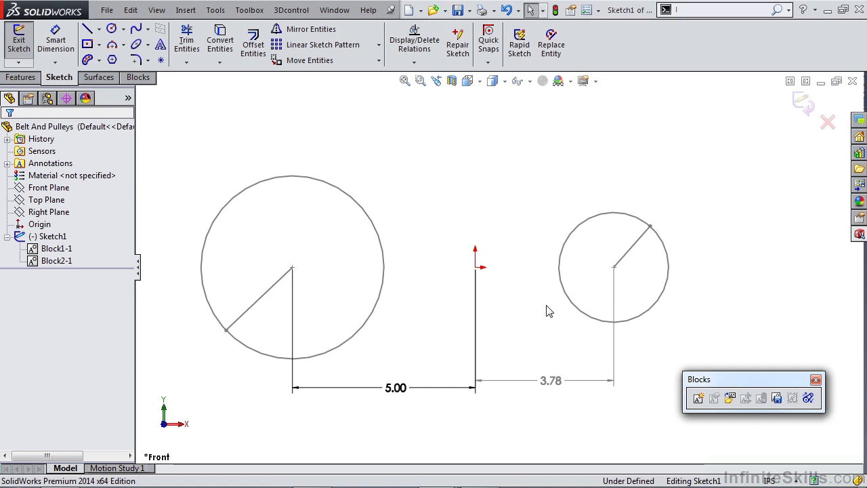
pyautogui.click(138, 77)
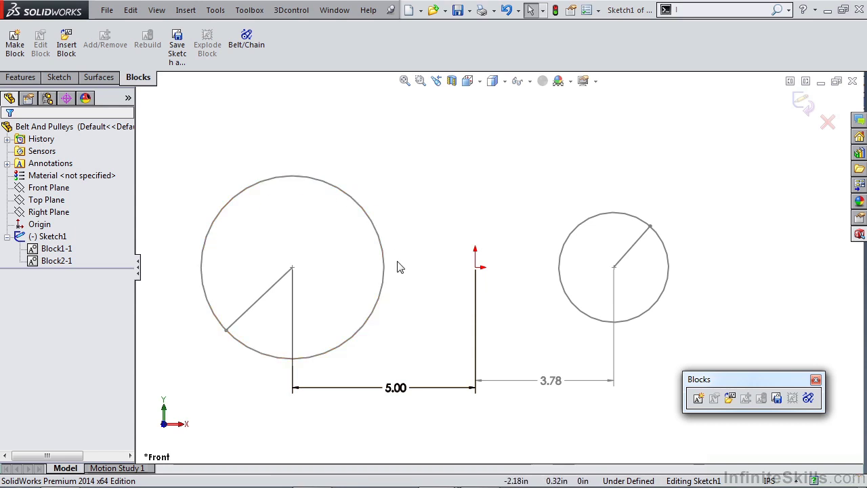
# Step: Wrap a belt around the large and small pulleys, making its 30.24in length driving
pyautogui.click(251, 48)
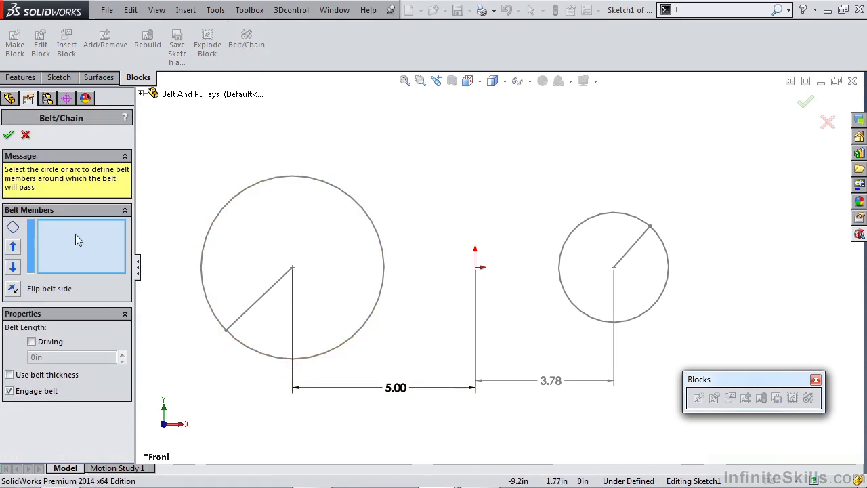
pyautogui.click(236, 193)
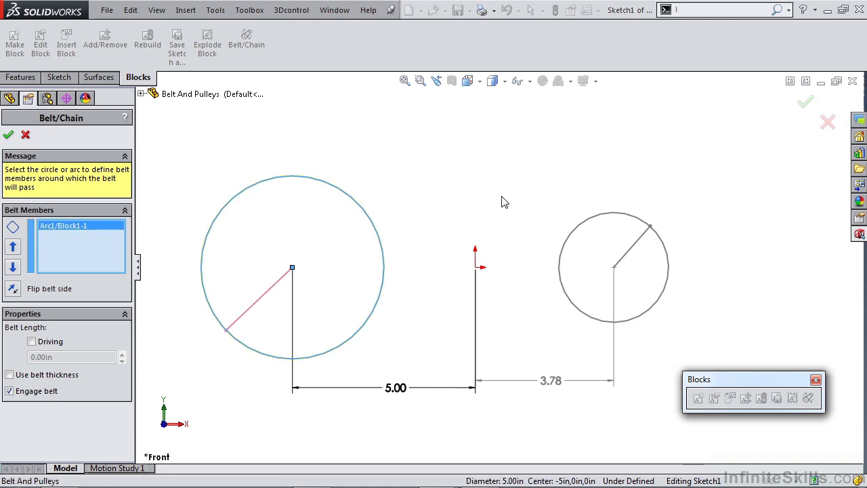
pyautogui.click(598, 218)
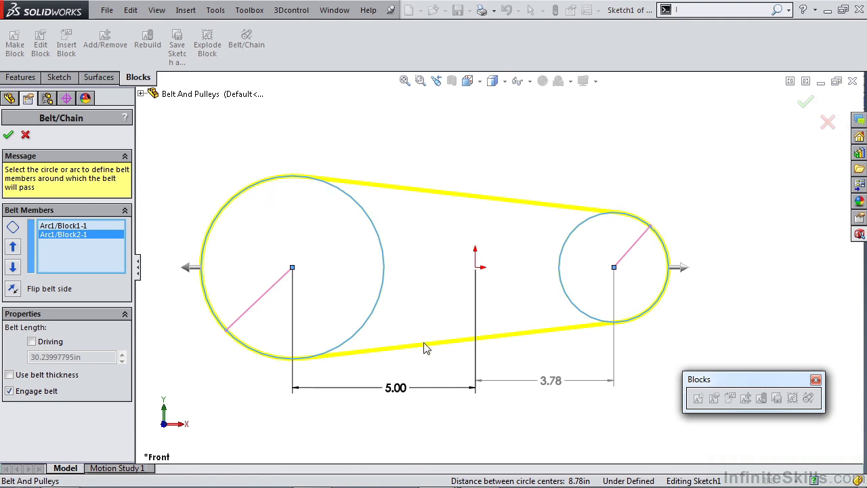
pyautogui.click(31, 342)
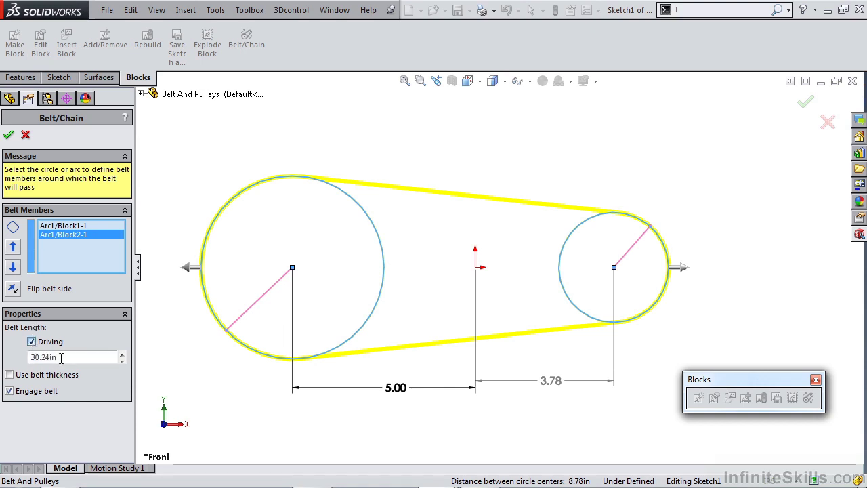
# Step: Change the belt length to 35in, add 0.5in belt thickness, and confirm the belt
pyautogui.moveTo(71, 358); pyautogui.dragTo(15, 362)
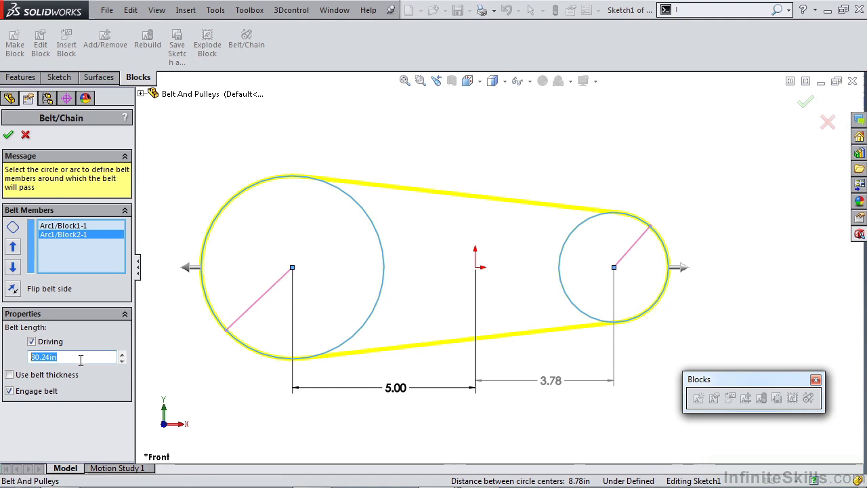
pyautogui.write('35')
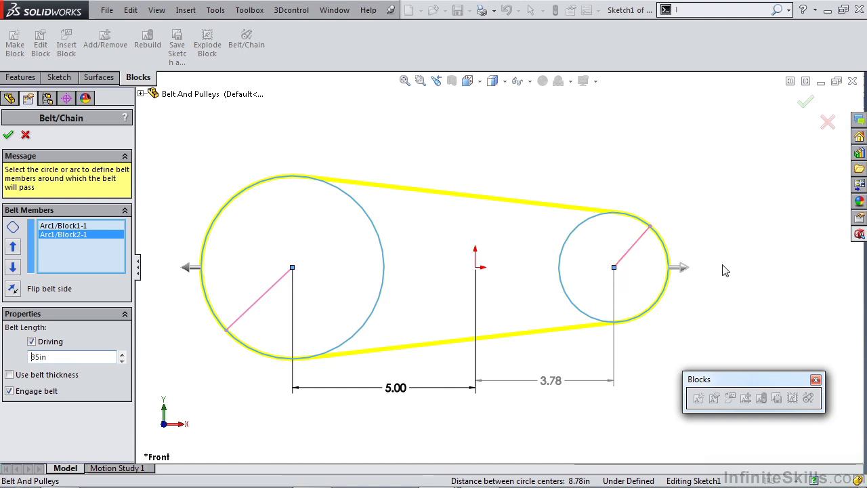
pyautogui.click(10, 375)
pyautogui.moveTo(71, 391); pyautogui.dragTo(7, 393)
pyautogui.write('.5')
pyautogui.press('Return')
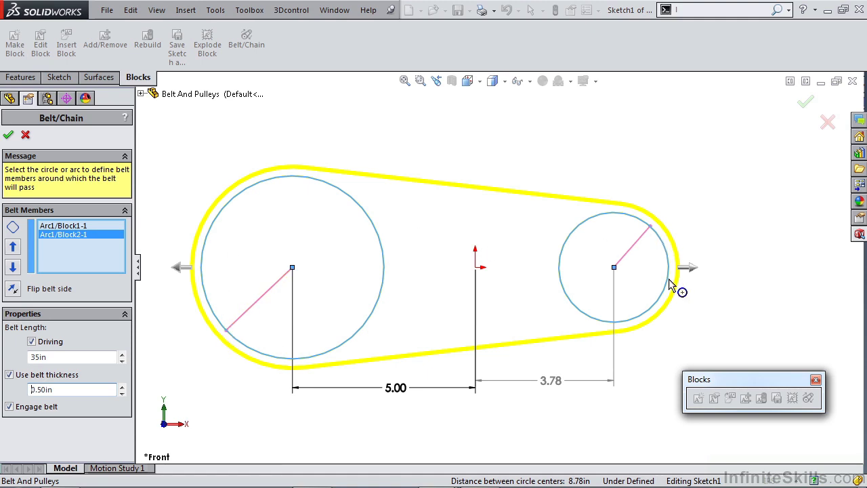
pyautogui.click(8, 135)
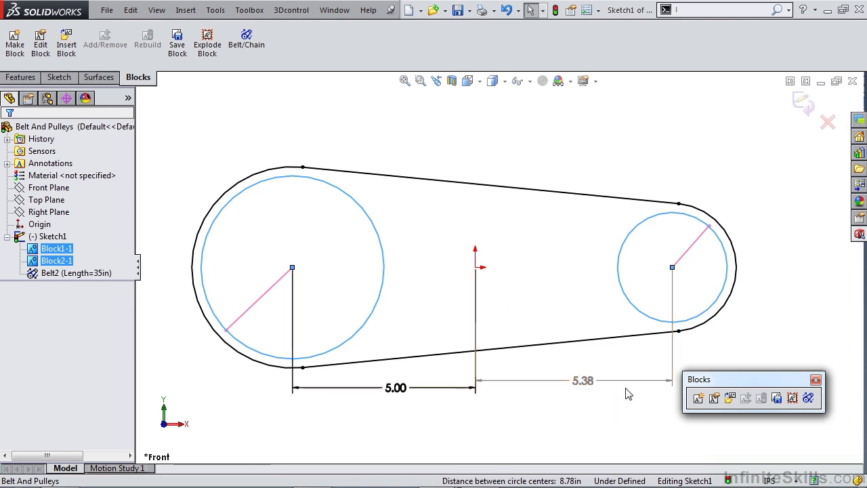
# Step: Rotate the pulleys by turning the large pulley's radius, then delete Belt2
pyautogui.press('Escape')
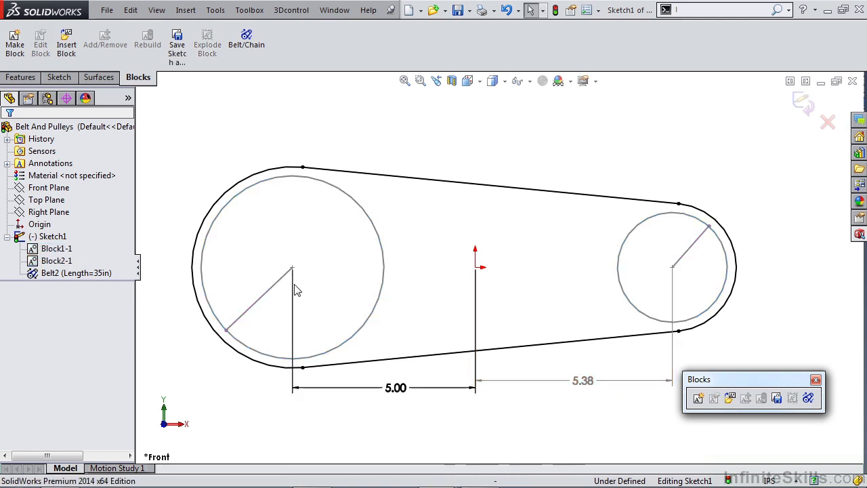
pyautogui.moveTo(229, 337); pyautogui.dragTo(352, 318)
pyautogui.press('Escape')
pyautogui.rightClick(31, 273)
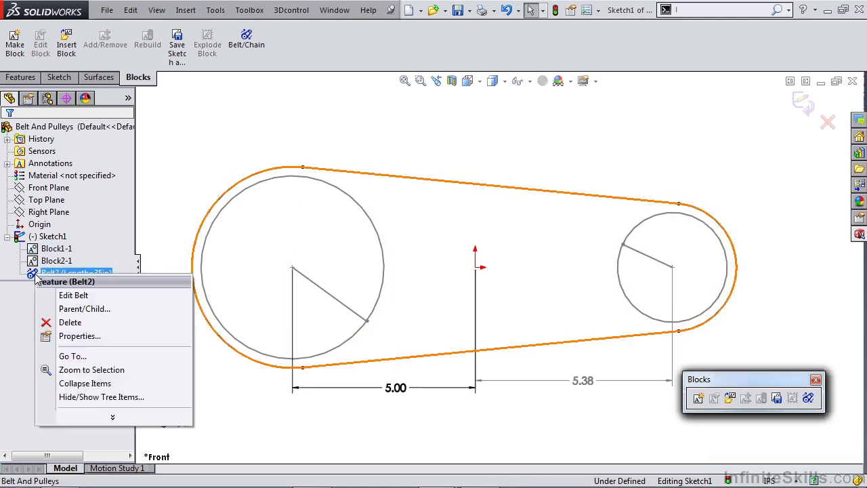
pyautogui.click(70, 323)
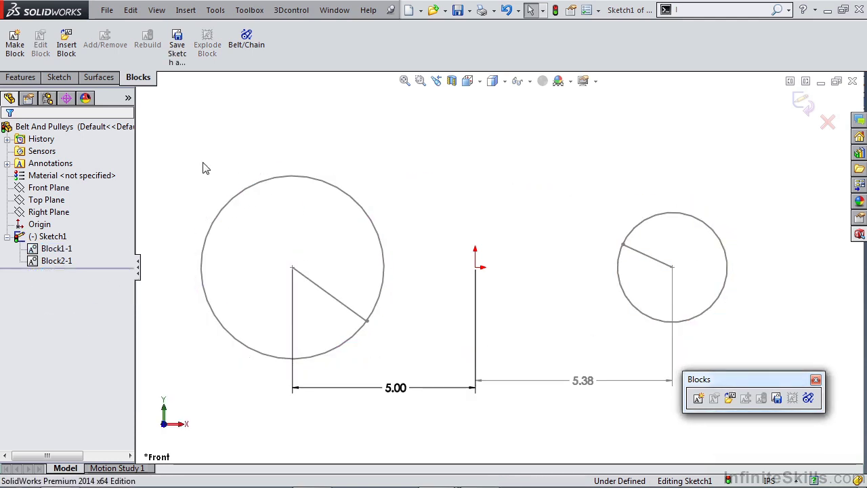
# Step: Draw a small circle above the pulleys with a vertical line from centre to bottom
pyautogui.press('c')
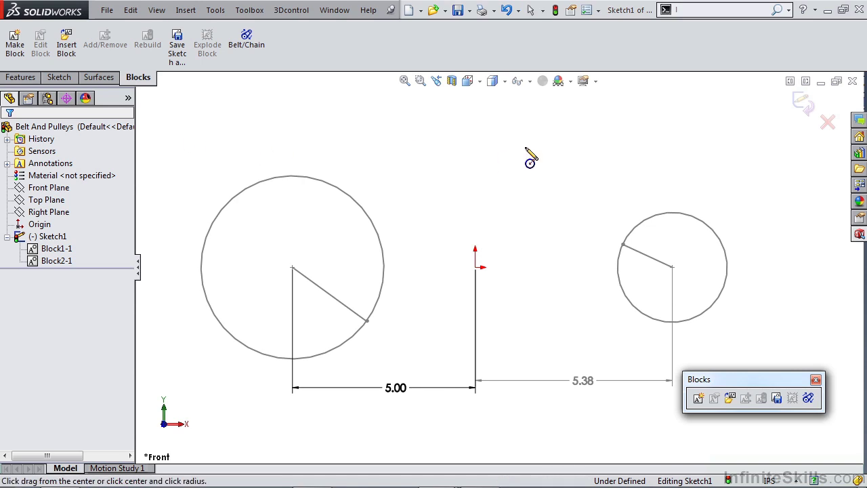
pyautogui.moveTo(520, 139); pyautogui.dragTo(522, 181)
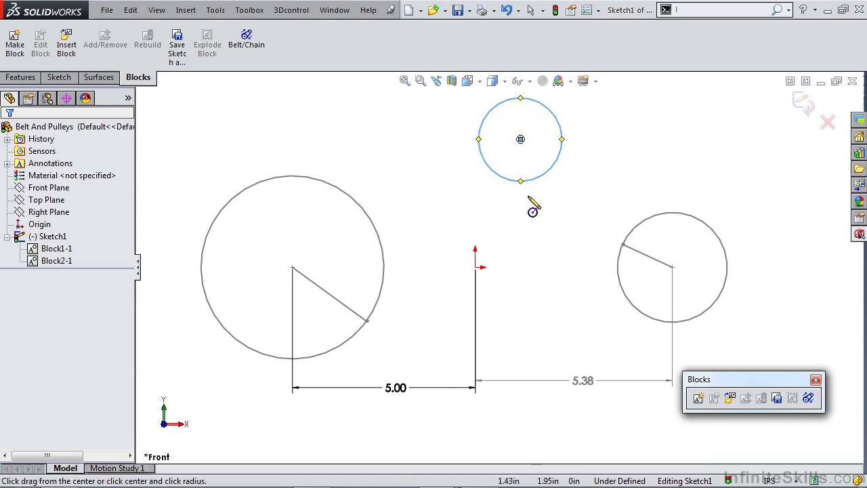
pyautogui.press('l')
pyautogui.click(520, 139)
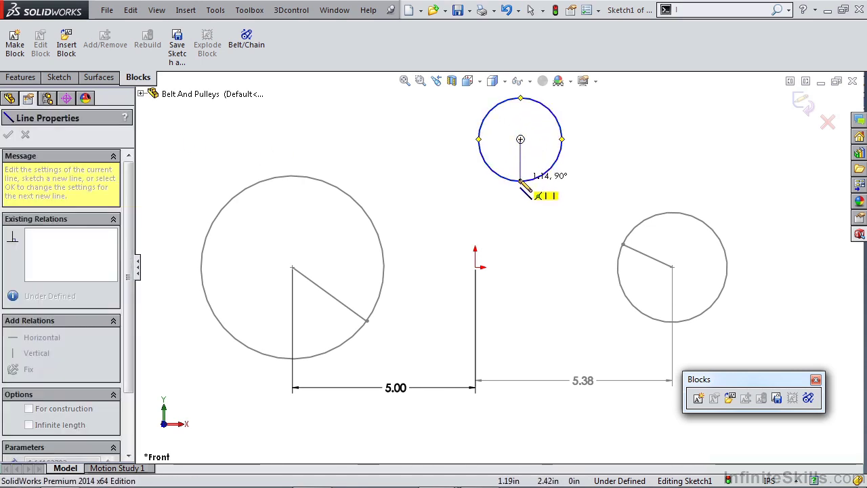
pyautogui.click(522, 181)
pyautogui.press('Escape')
# Step: Draw a longer line up-left from the small circle's centre, then box-select the circle and vertical line
pyautogui.scroll(2, 515, 188)
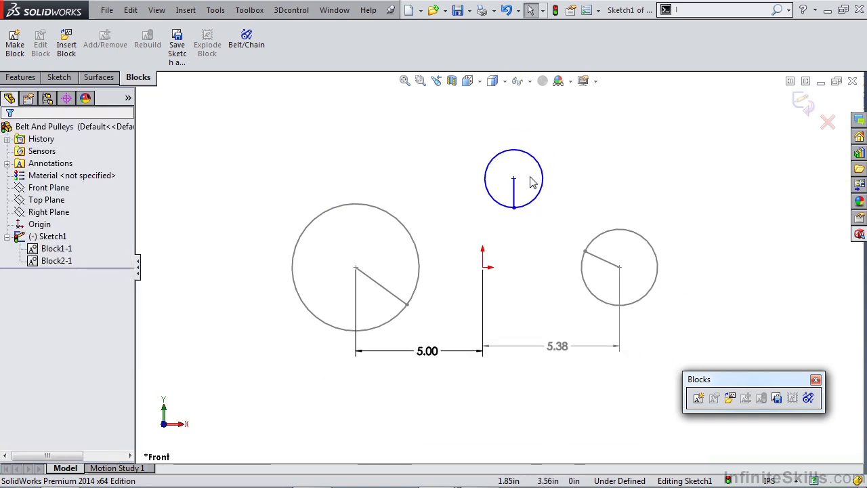
pyautogui.scroll(-2, 503, 191)
pyautogui.press('l')
pyautogui.click(503, 190)
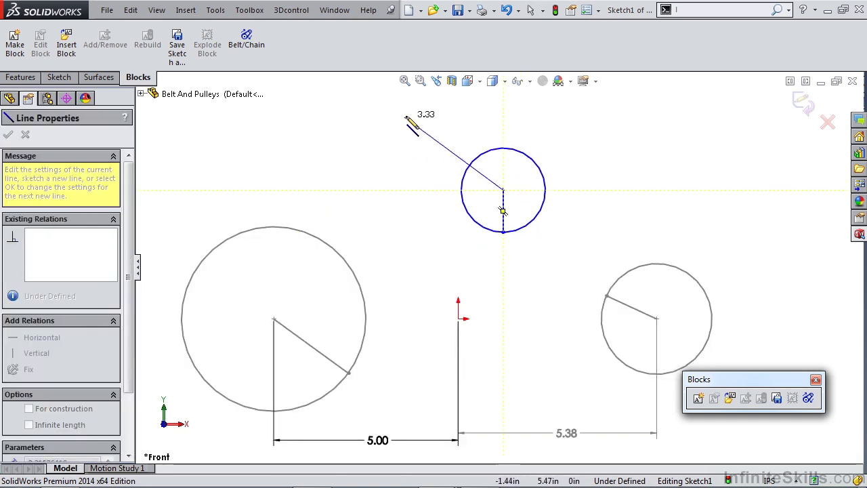
pyautogui.click(411, 112)
pyautogui.press('Escape')
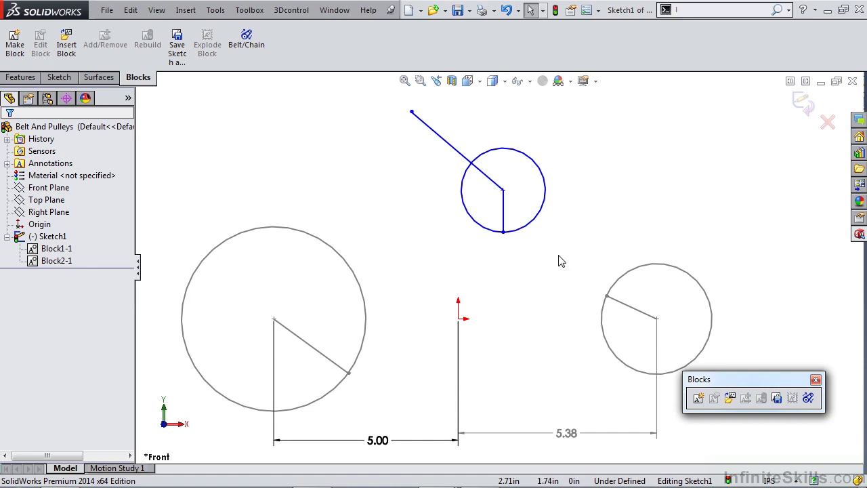
pyautogui.moveTo(552, 261); pyautogui.dragTo(483, 215)
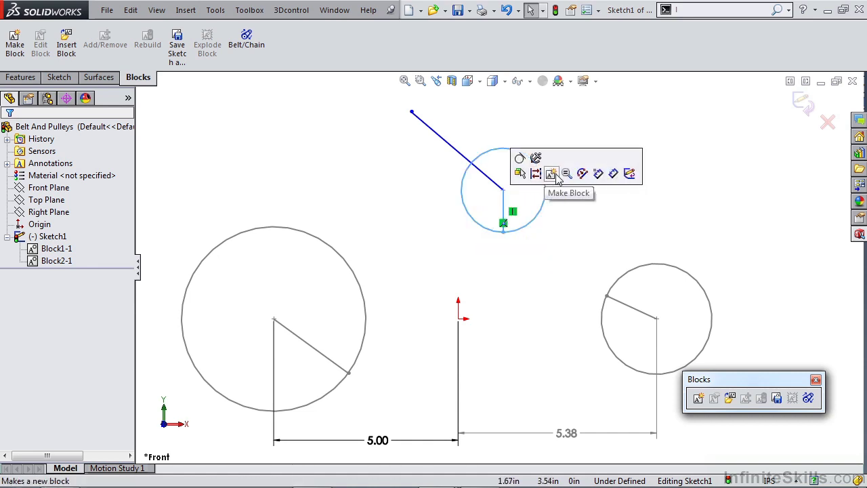
# Step: Turn the small circle with its line into Block3-1 and the up-left line into Block4-1
pyautogui.click(519, 174)
pyautogui.click(19, 132)
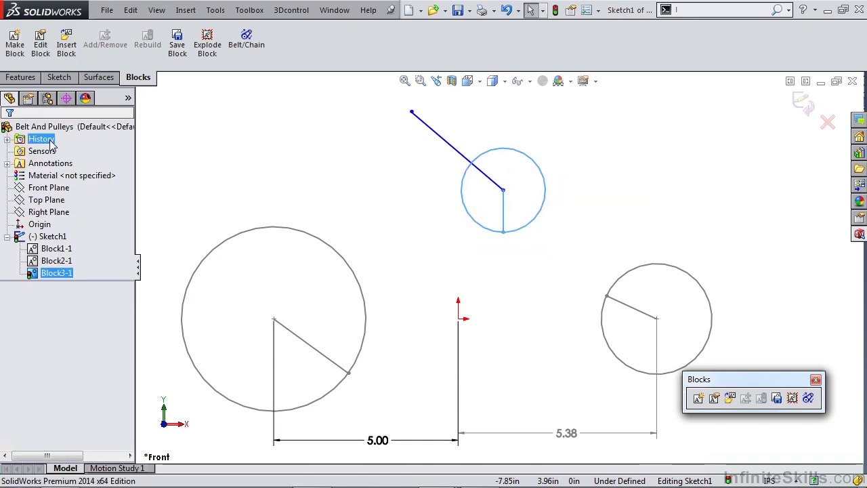
pyautogui.click(449, 145)
pyautogui.click(508, 96)
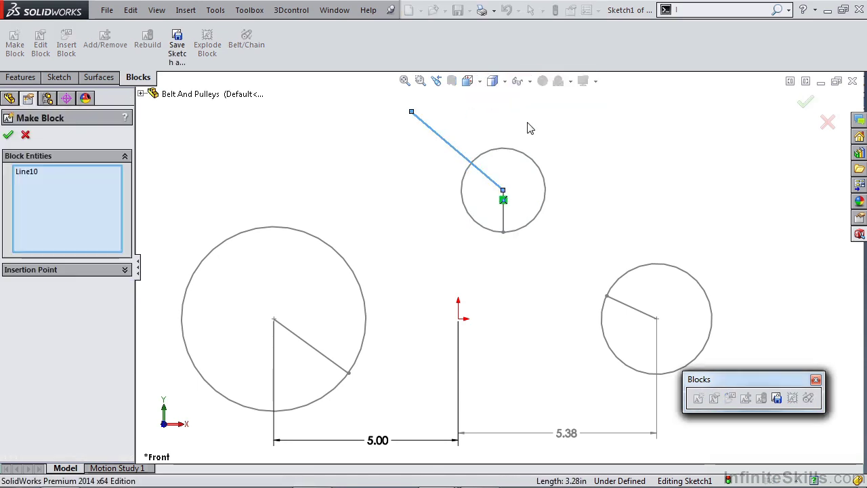
pyautogui.click(9, 134)
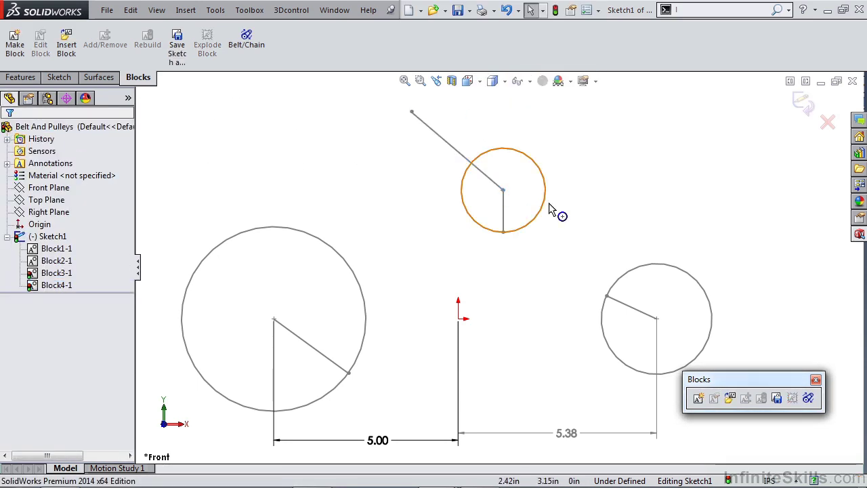
# Step: Nudge the small pulley block Block3-1 down-left into position
pyautogui.moveTo(503, 192); pyautogui.dragTo(499, 210)
pyautogui.click(409, 133)
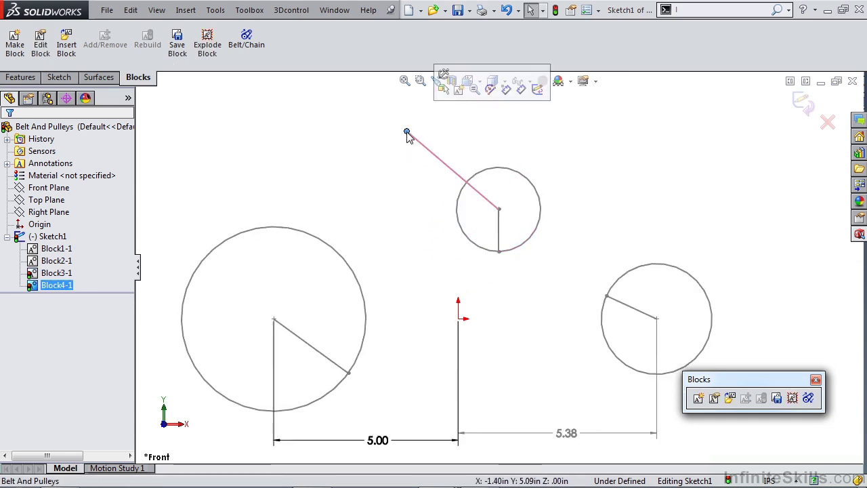
pyautogui.click(471, 139)
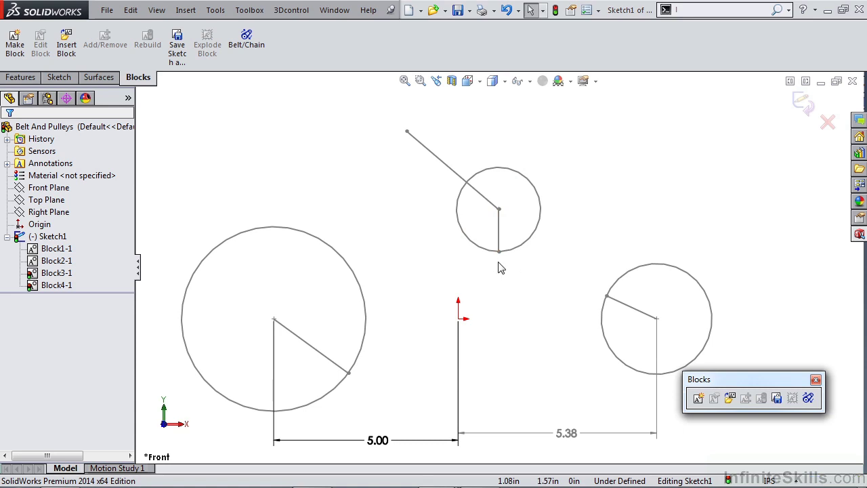
pyautogui.moveTo(500, 255)
pyautogui.mouseDown()
pyautogui.moveTo(547, 238)
pyautogui.moveTo(464, 253)
pyautogui.moveTo(491, 258)
pyautogui.mouseUp()
pyautogui.click(528, 332)
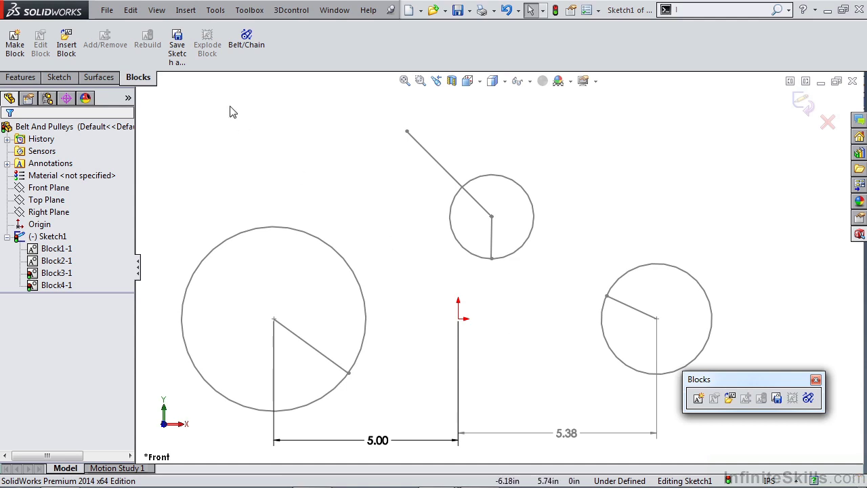
pyautogui.click(245, 42)
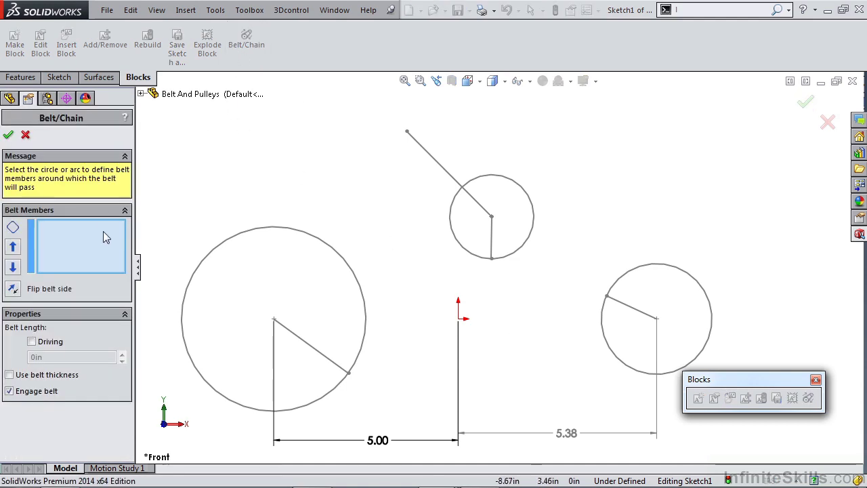
# Step: Belt the large, right and top pulleys, flipped beneath the top pulley at 33.45in
pyautogui.click(293, 229)
pyautogui.click(626, 278)
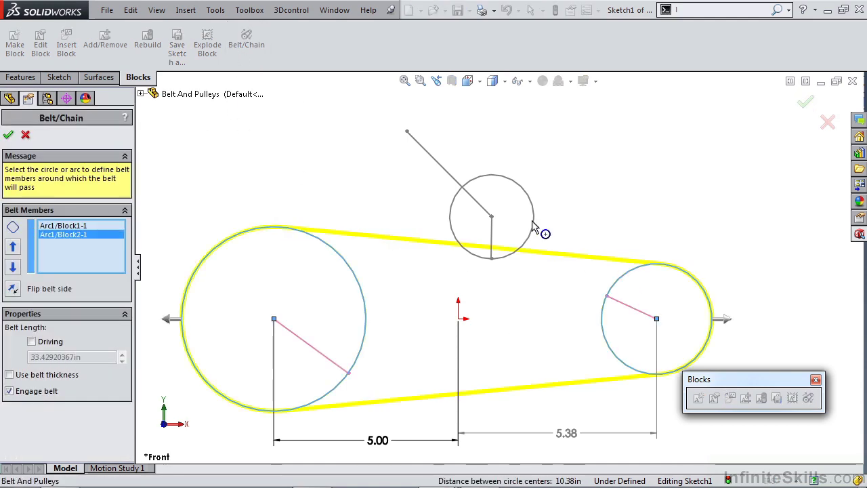
pyautogui.click(519, 189)
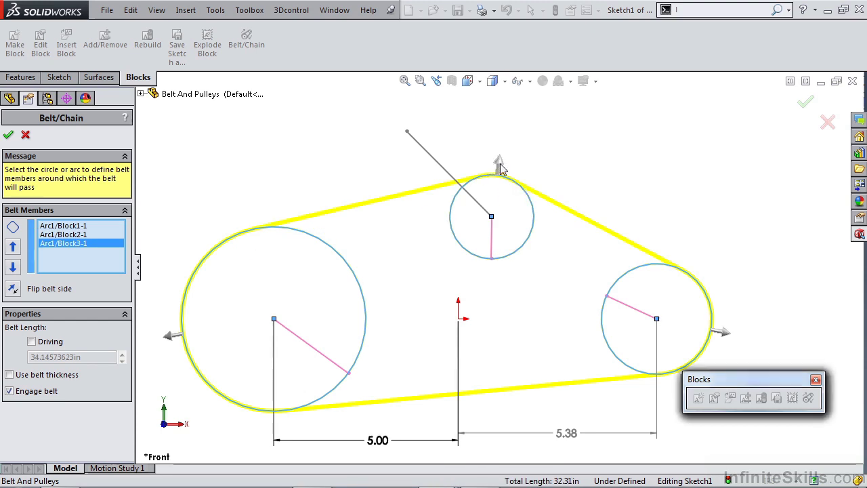
pyautogui.click(499, 162)
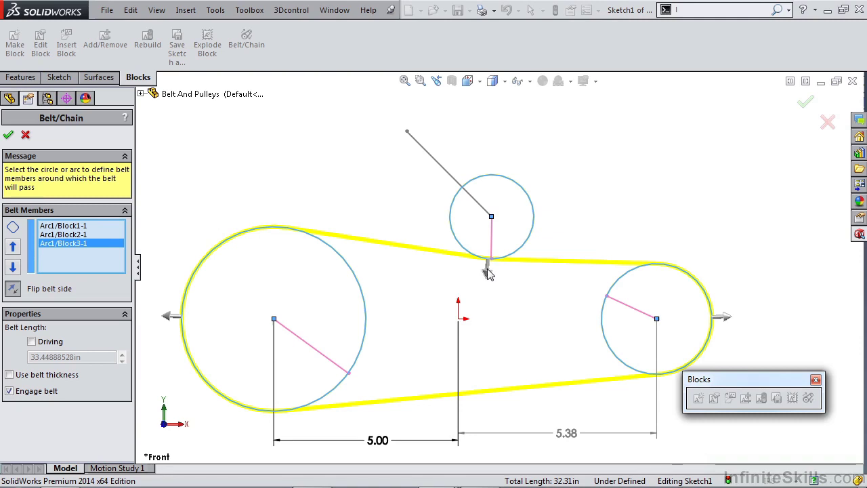
pyautogui.click(10, 375)
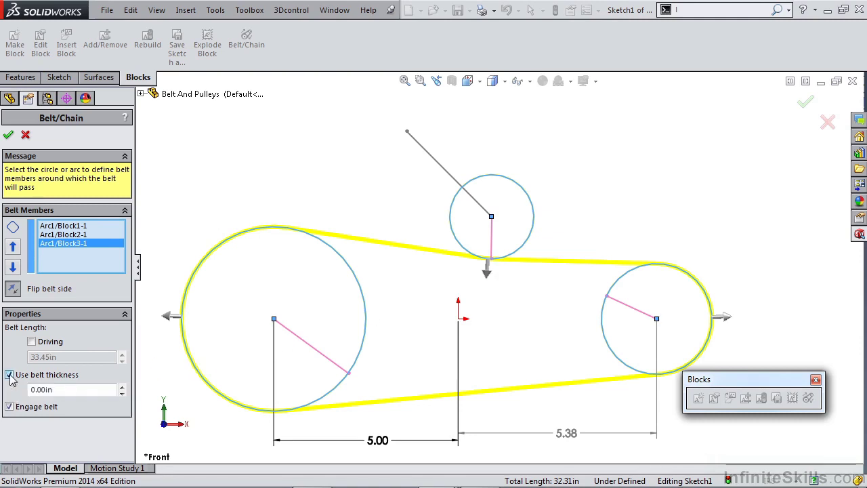
pyautogui.moveTo(64, 398); pyautogui.dragTo(23, 398)
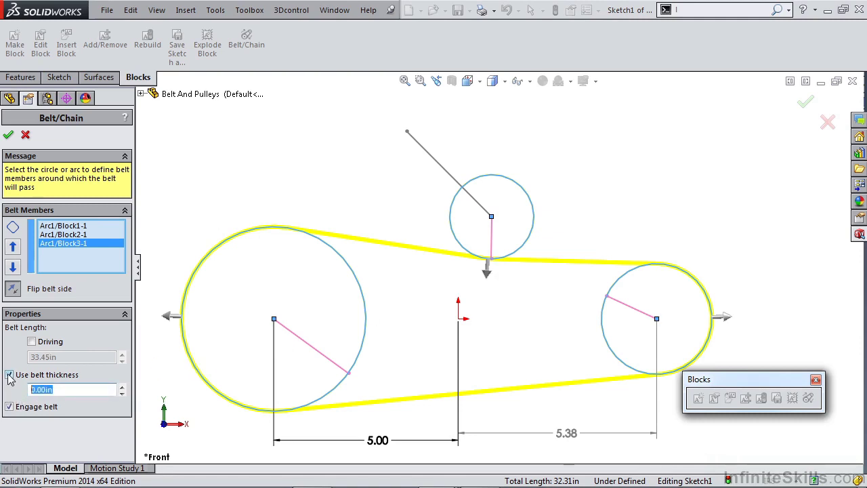
pyautogui.click(10, 375)
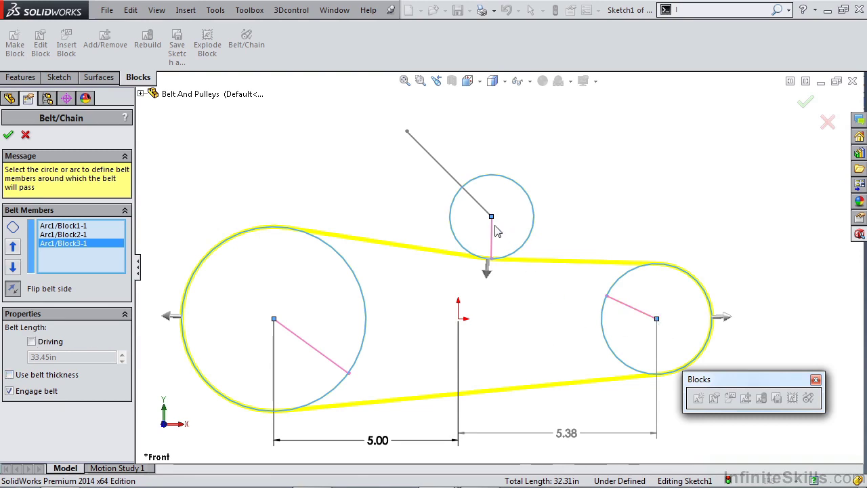
# Step: Create Belt3 and test it by rotating the large pulley and sliding the right pulley, then undo
pyautogui.click(10, 136)
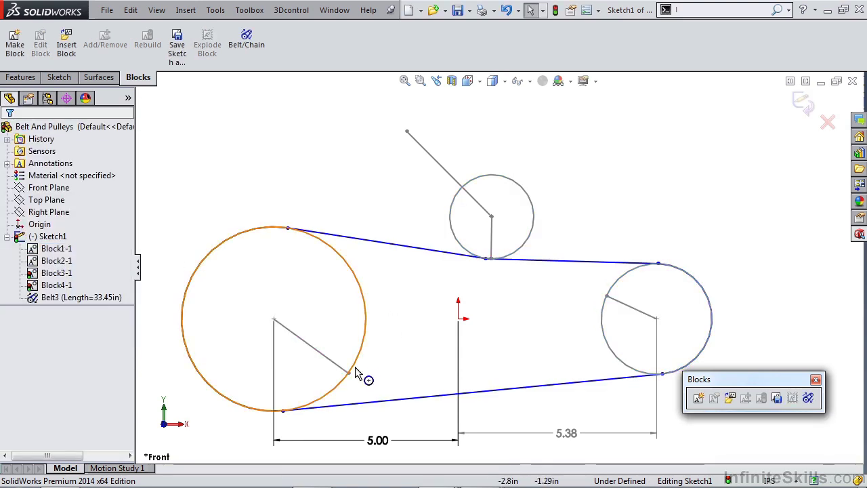
pyautogui.moveTo(350, 378); pyautogui.dragTo(304, 319)
pyautogui.click(418, 355)
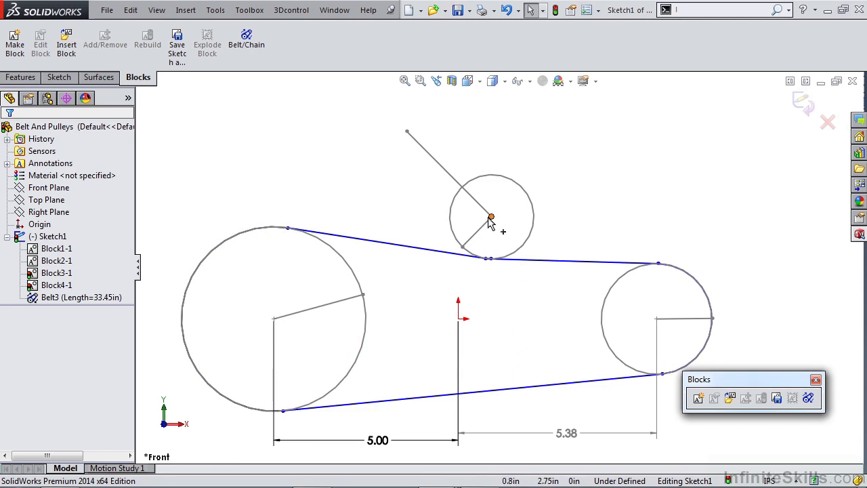
pyautogui.moveTo(488, 232)
pyautogui.mouseDown()
pyautogui.moveTo(480, 248)
pyautogui.moveTo(497, 224)
pyautogui.mouseUp()
pyautogui.hotkey('ctrl', 'z')
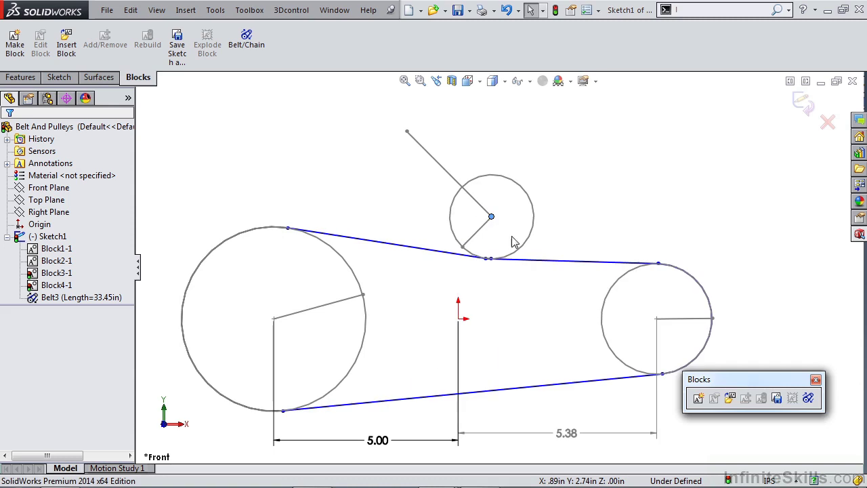
# Step: Fix the right pulley's centre and move the small pulley down-left, making the belt 33.84in
pyautogui.click(657, 319)
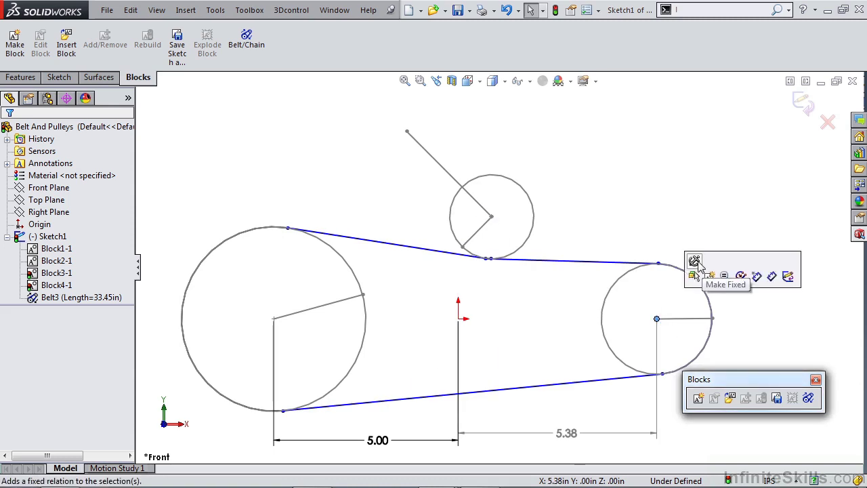
pyautogui.click(699, 268)
pyautogui.click(586, 229)
pyautogui.moveTo(494, 219); pyautogui.dragTo(429, 251)
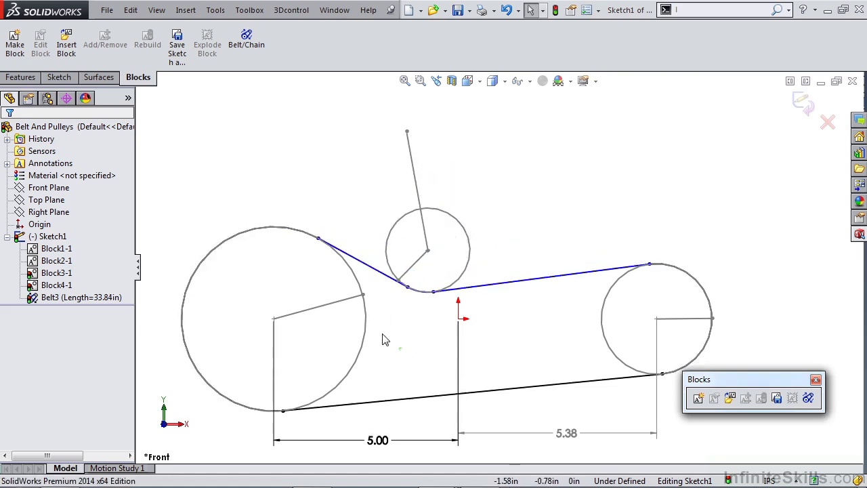
# Step: Rotate Block1-1 so its radius points up-right, turning the other pulleys through Belt3
pyautogui.moveTo(363, 299); pyautogui.dragTo(341, 358)
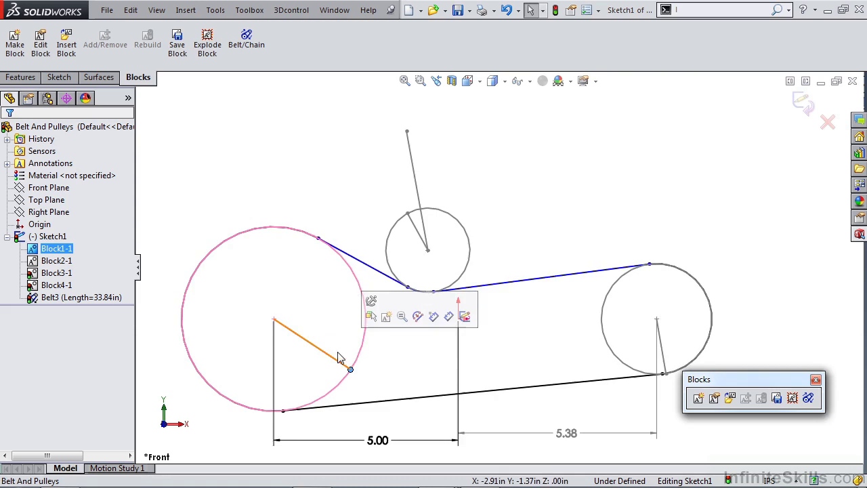
pyautogui.click(507, 356)
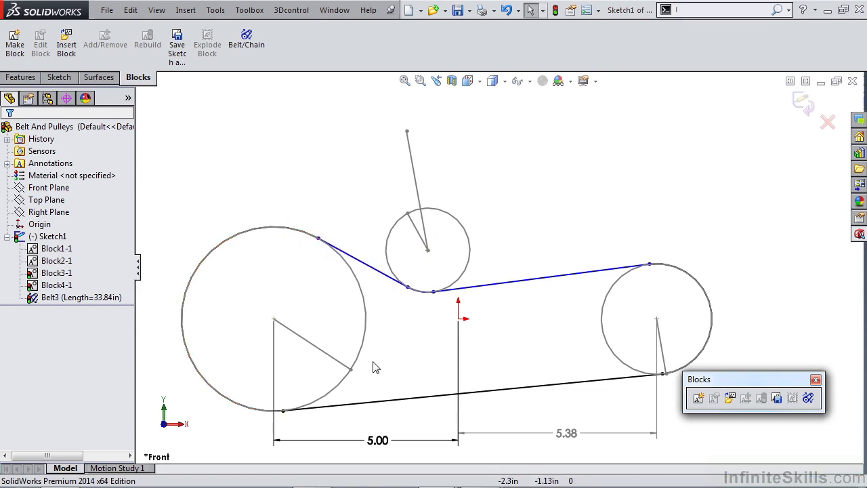
pyautogui.moveTo(351, 371); pyautogui.dragTo(312, 283)
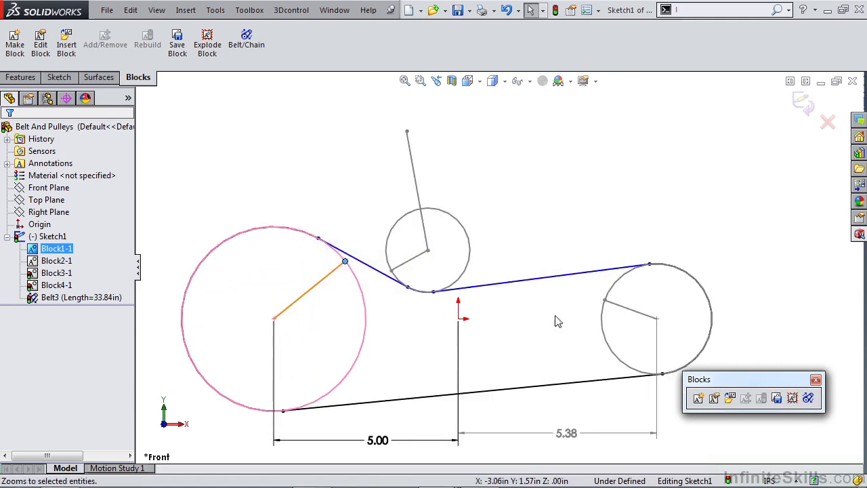
pyautogui.press('z')
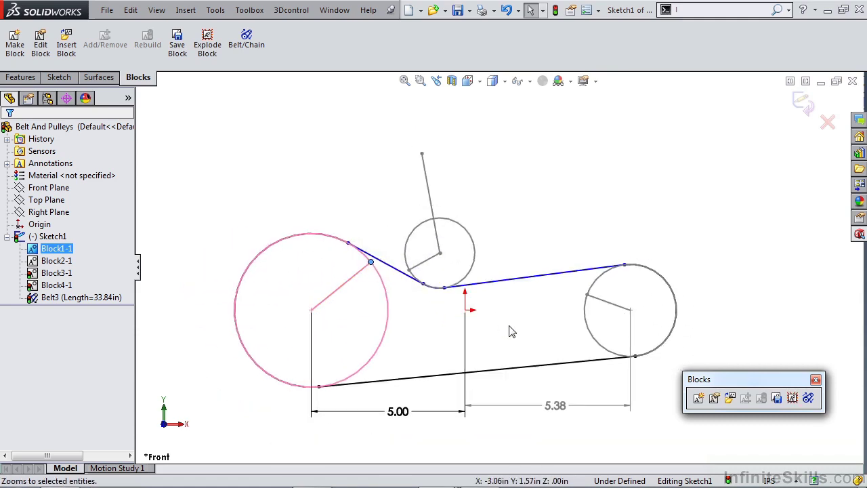
pyautogui.press('z')
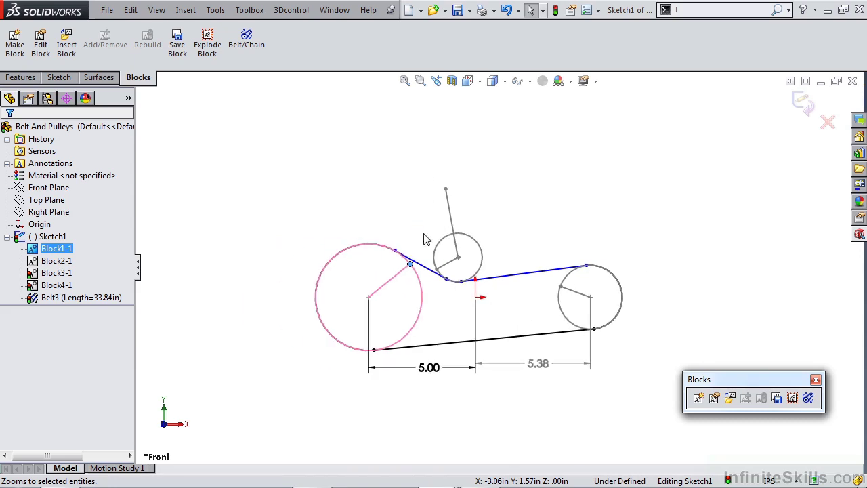
pyautogui.click(530, 223)
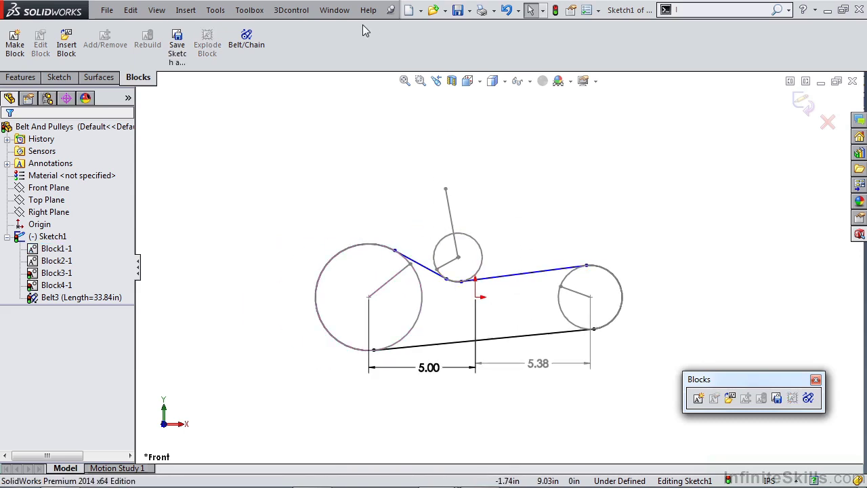
pyautogui.click(334, 9)
# Step: Switch to the Belt And Pulleys Solid part and zoom and orbit to view both pulleys
pyautogui.click(371, 131)
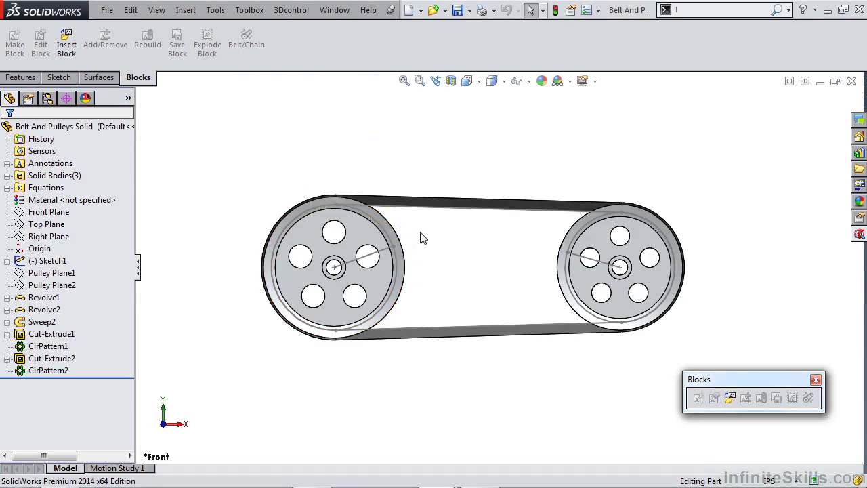
pyautogui.moveTo(468, 240); pyautogui.dragTo(452, 164, button='middle')
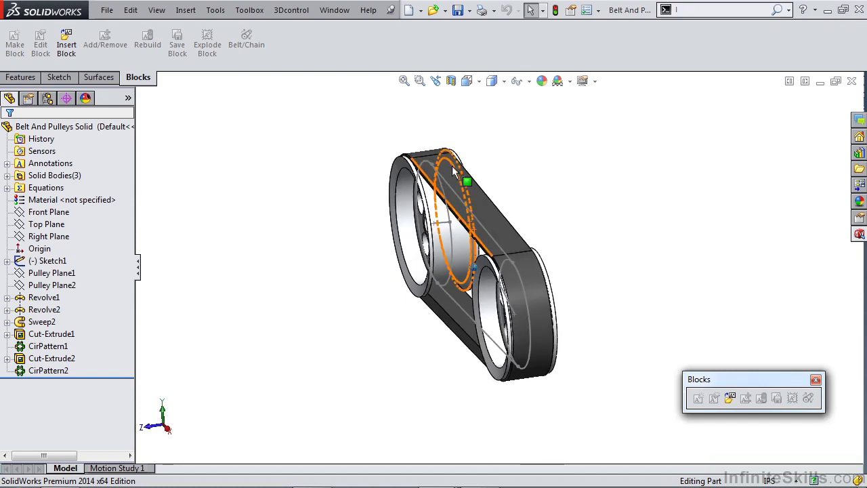
pyautogui.scroll(-5, 452, 164)
pyautogui.moveTo(460, 243); pyautogui.dragTo(515, 301, button='middle')
# Step: Inspect Revolve1, Pulley Plane1, Sketch1, its two pulley blocks and the belt in the FeatureManager
pyautogui.click(44, 298)
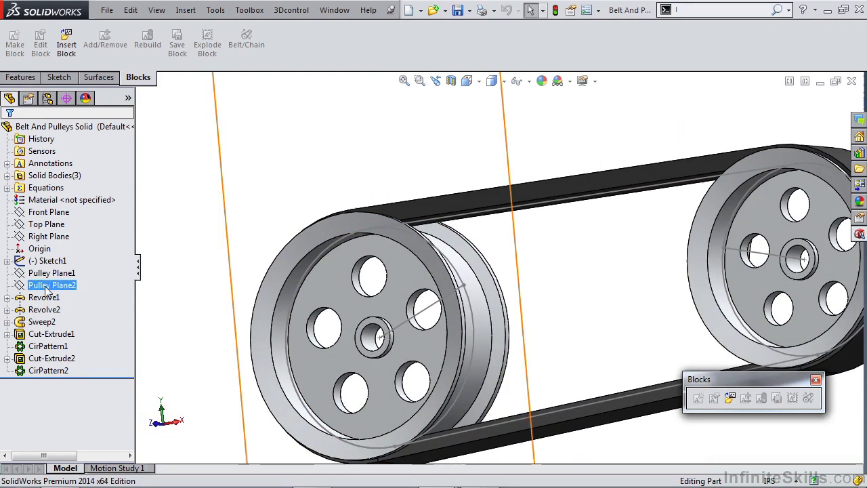
pyautogui.click(30, 273)
pyautogui.click(30, 263)
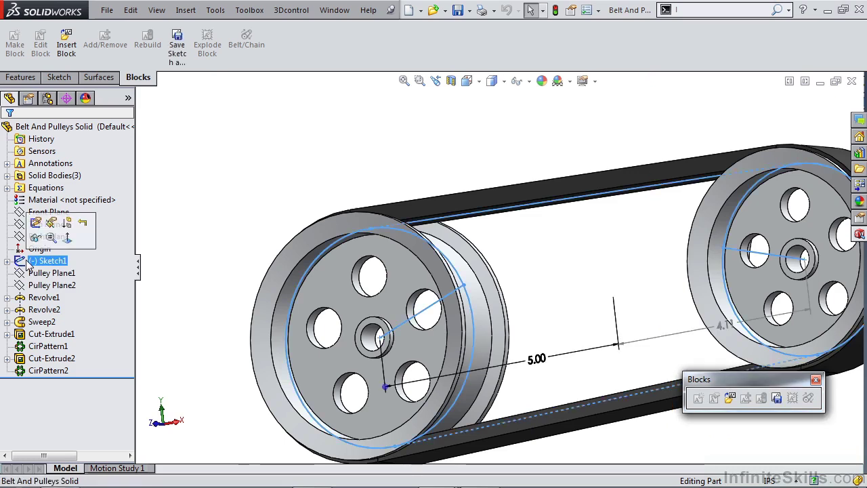
pyautogui.click(7, 262)
pyautogui.click(34, 273)
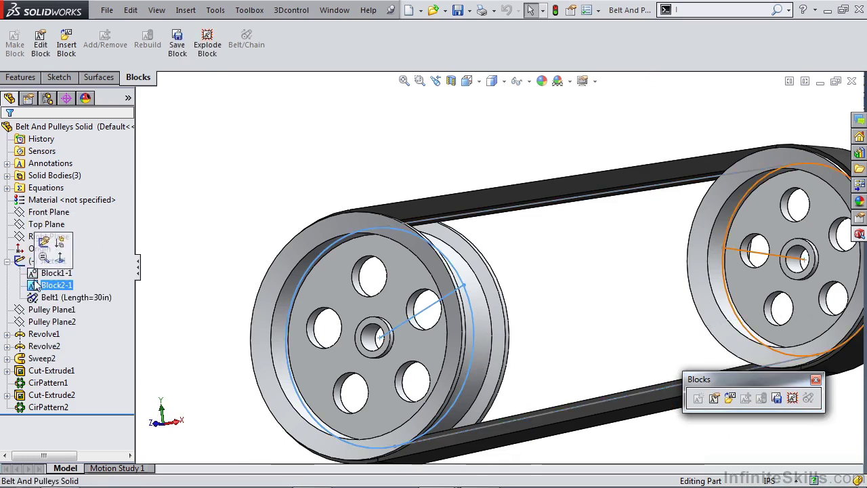
pyautogui.click(34, 285)
pyautogui.click(34, 298)
# Step: Open Sketch1 for editing
pyautogui.keyDown('ctrl'); pyautogui.click(24, 264); pyautogui.keyUp('ctrl')
pyautogui.click(25, 262)
pyautogui.click(33, 224)
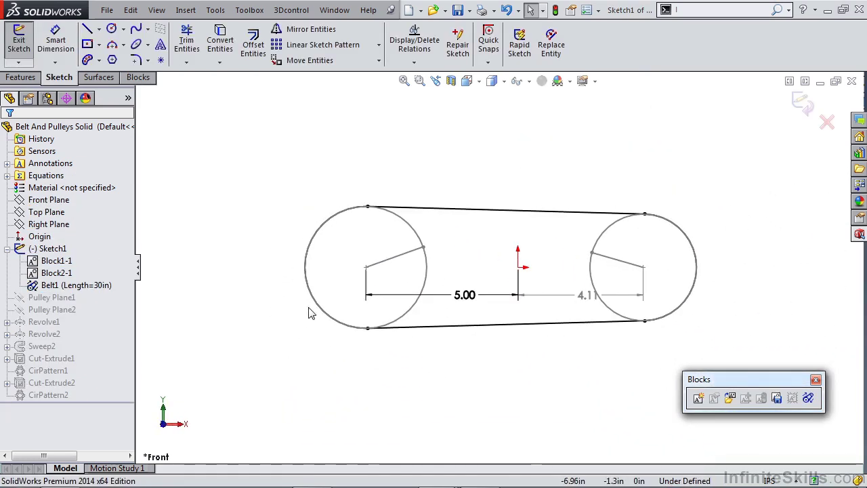
# Step: Change Block1-1's circle diameter from 4.00 to 6, then exit the block and sketch to rebuild
pyautogui.doubleClick(405, 229)
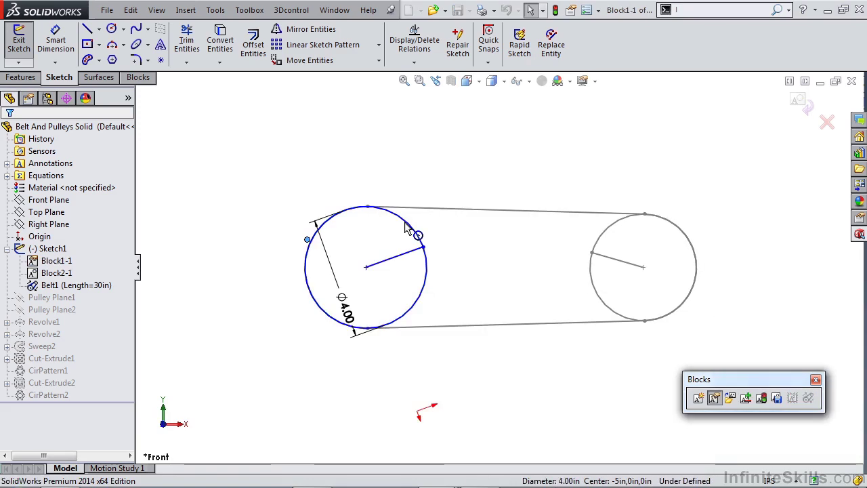
pyautogui.doubleClick(351, 317)
pyautogui.write('6')
pyautogui.press('Return')
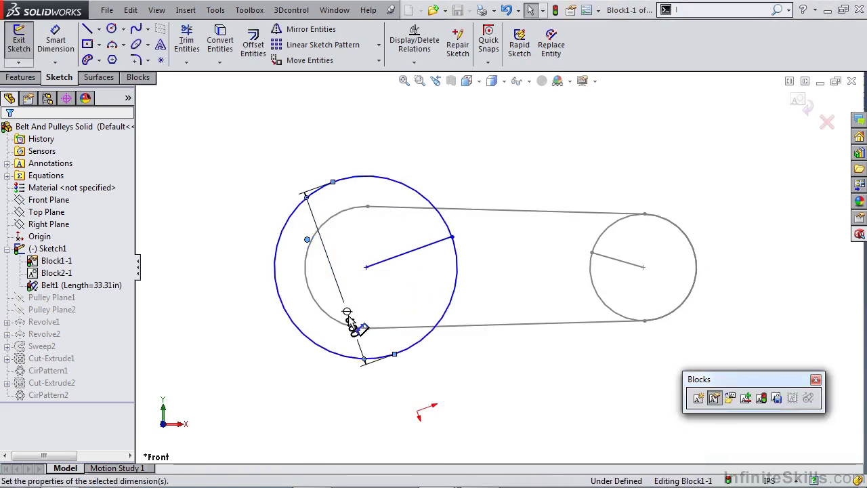
pyautogui.click(799, 100)
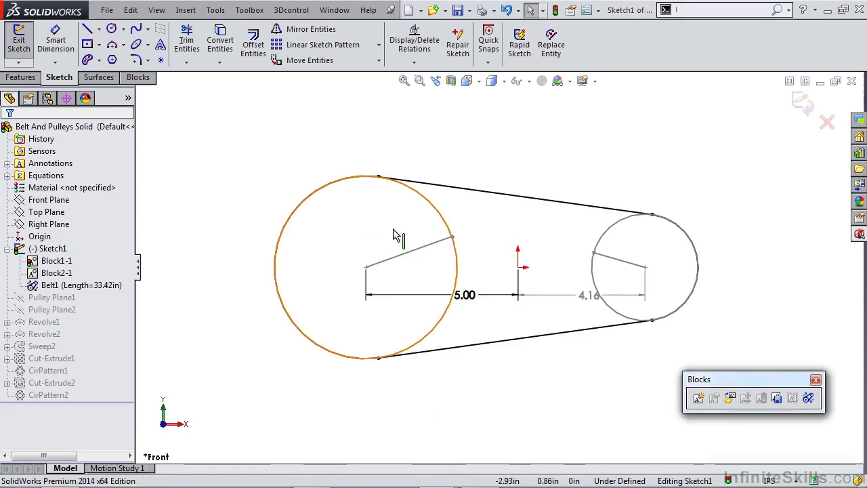
pyautogui.click(803, 105)
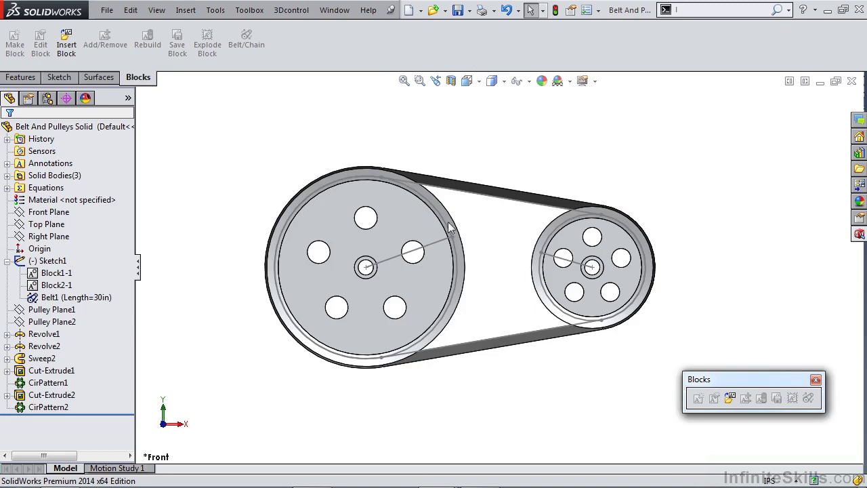
pyautogui.press('Left')
pyautogui.hotkey('ctrl', '7')
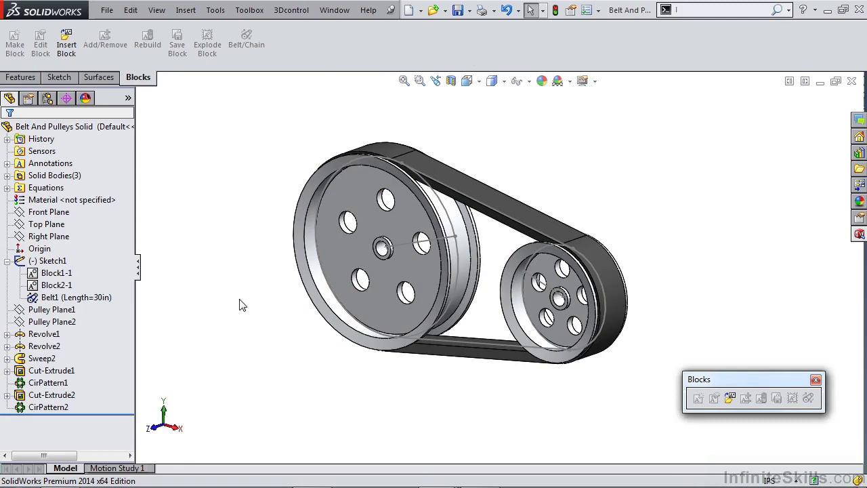
pyautogui.click(20, 335)
pyautogui.press('Escape')
pyautogui.click(48, 309)
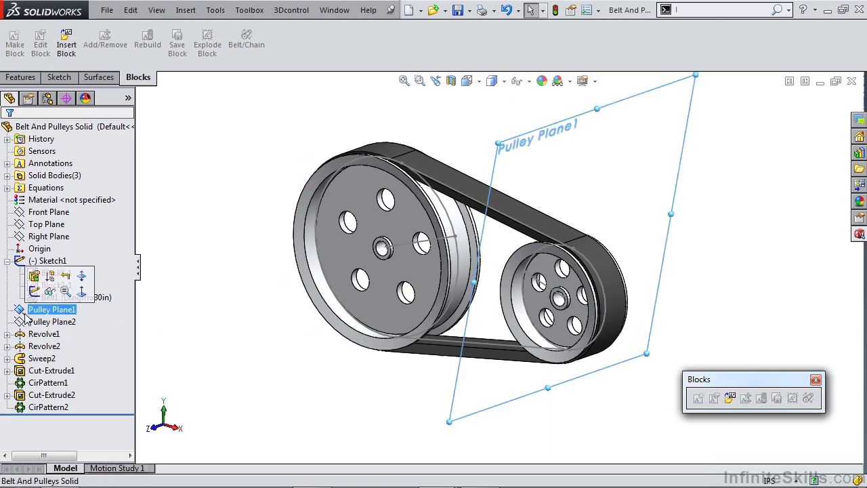
pyautogui.moveTo(407, 336); pyautogui.dragTo(576, 254, button='middle')
pyautogui.click(53, 322)
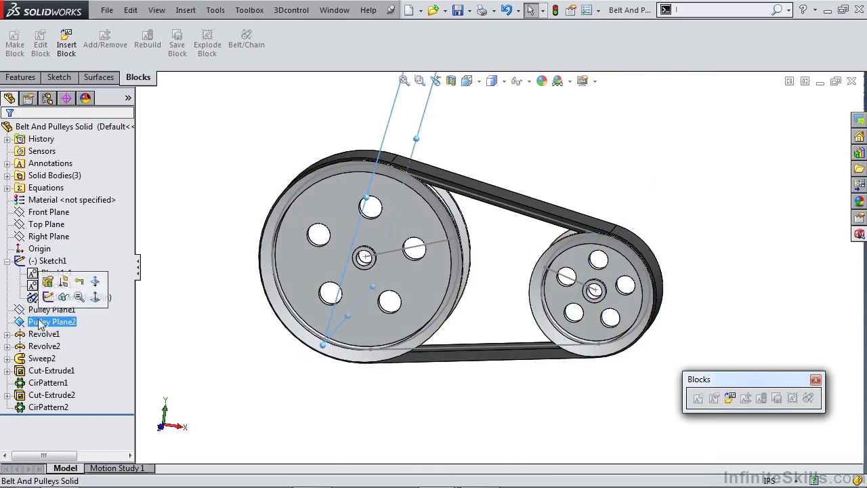
pyautogui.click(44, 334)
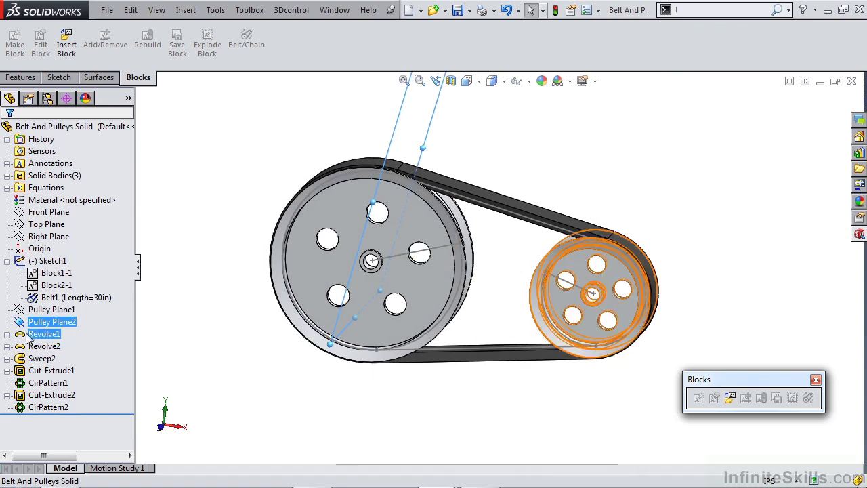
pyautogui.keyDown('ctrl'); pyautogui.click(27, 347); pyautogui.keyUp('ctrl')
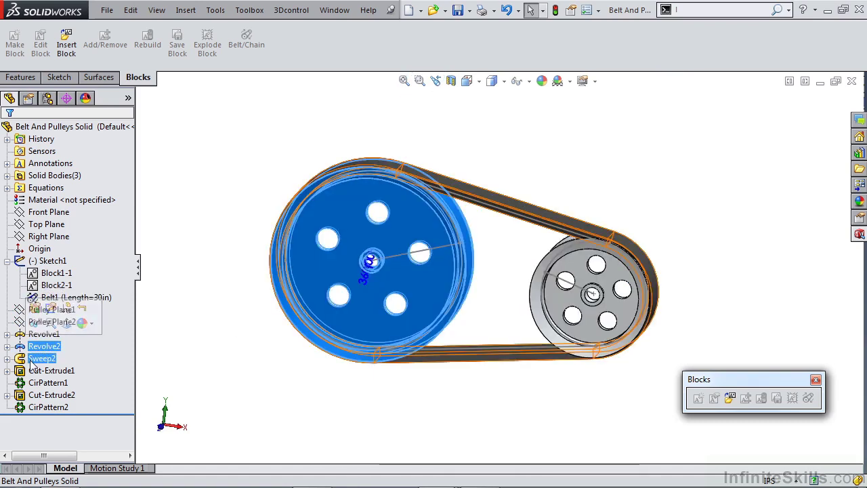
pyautogui.click(42, 359)
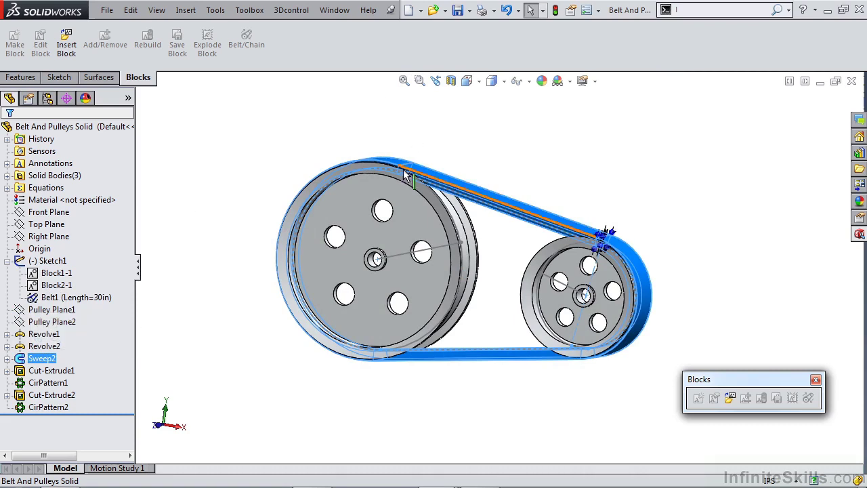
pyautogui.hotkey('ctrl', '1')
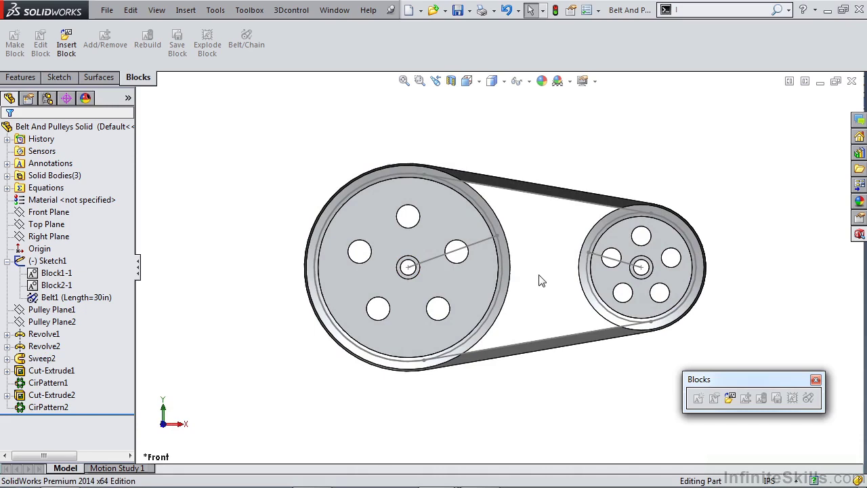
pyautogui.hotkey('ctrl', '7')
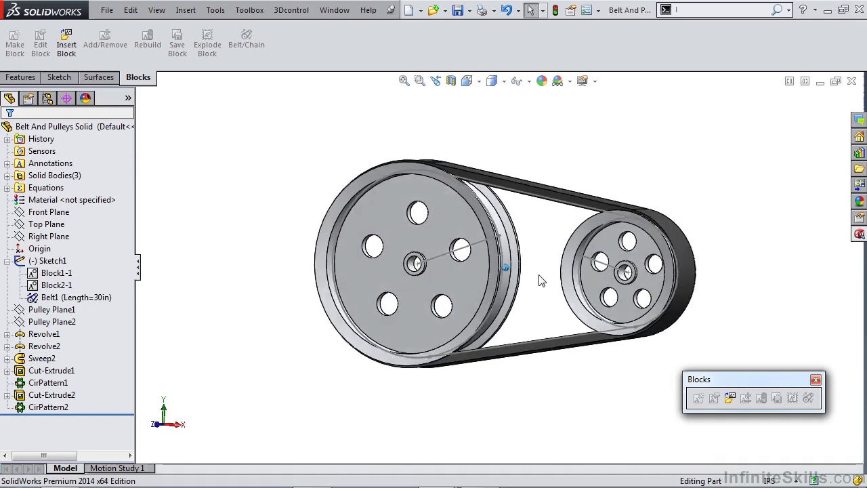